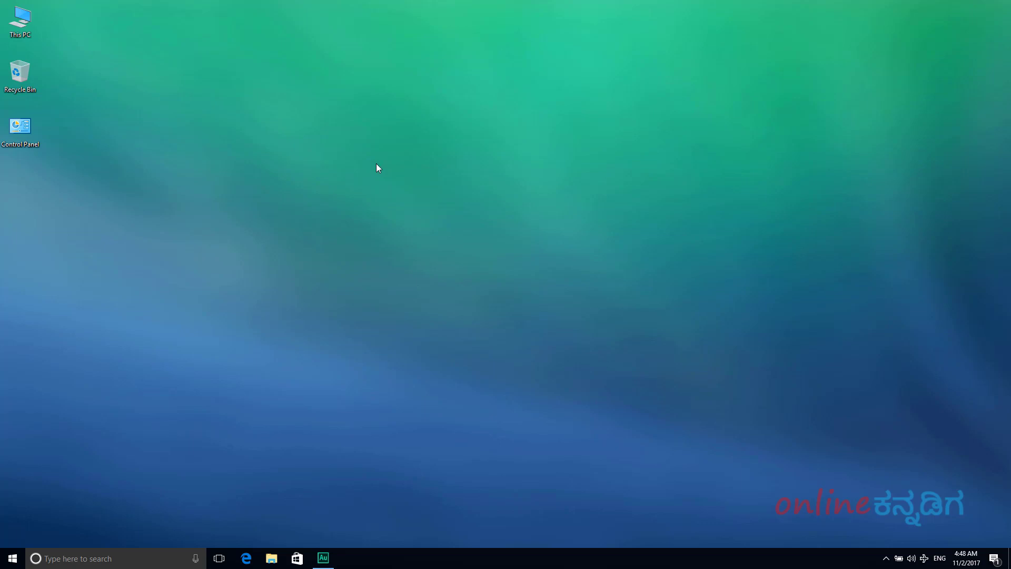
# - Go from This PC to the Music folder, maximize the window, and select Otis_McMusic_Sting.mp3
pyautogui.doubleClick(27, 29)
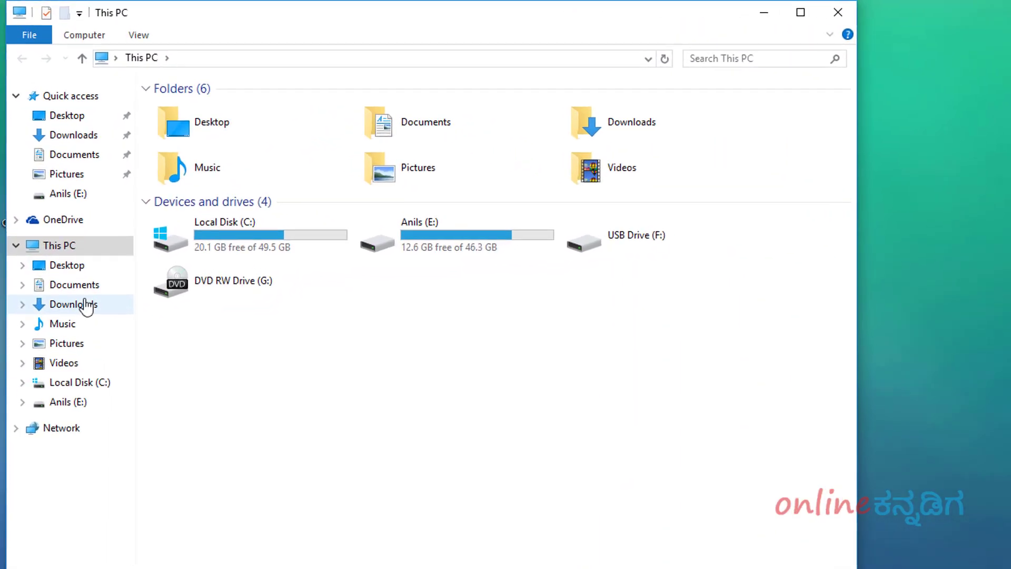
pyautogui.click(49, 253)
pyautogui.click(803, 13)
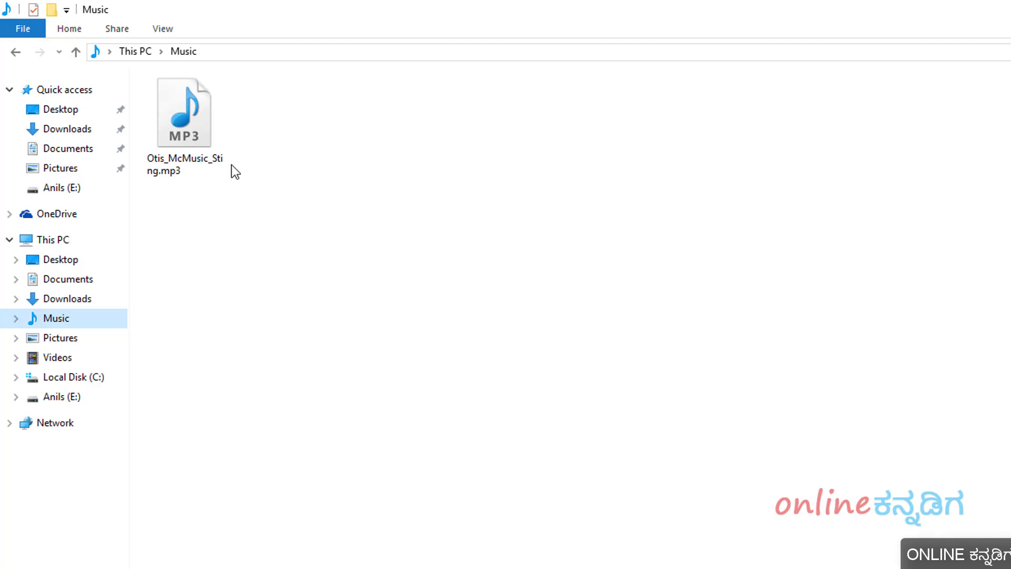
pyautogui.click(209, 166)
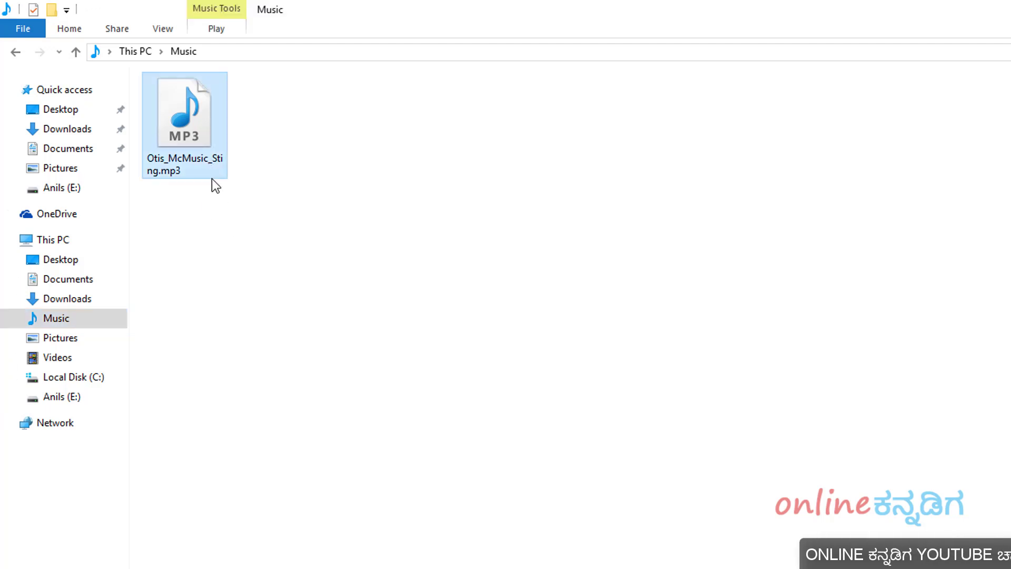
pyautogui.rightClick(211, 176)
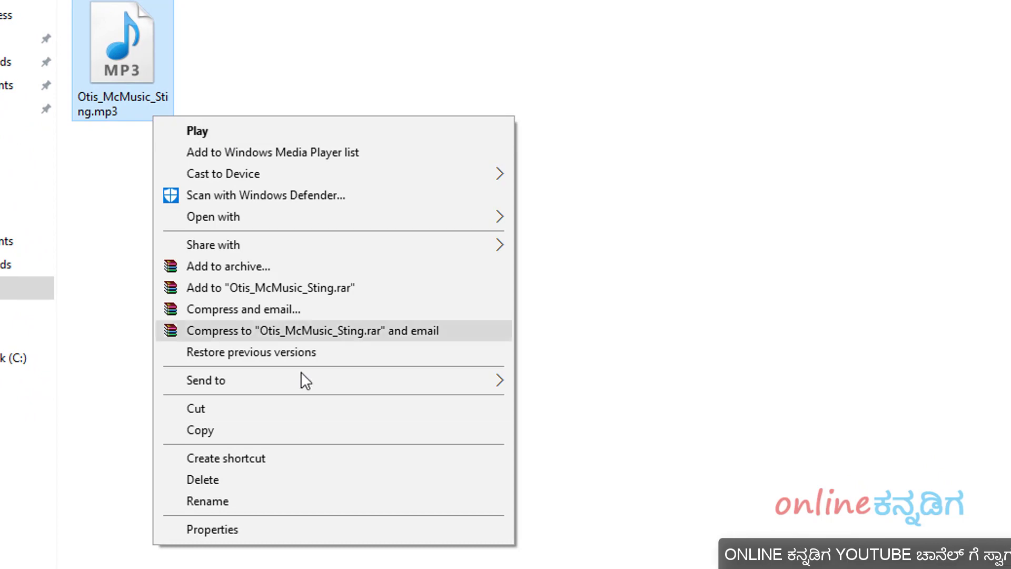
pyautogui.click(322, 531)
pyautogui.moveTo(345, 140); pyautogui.dragTo(605, 115)
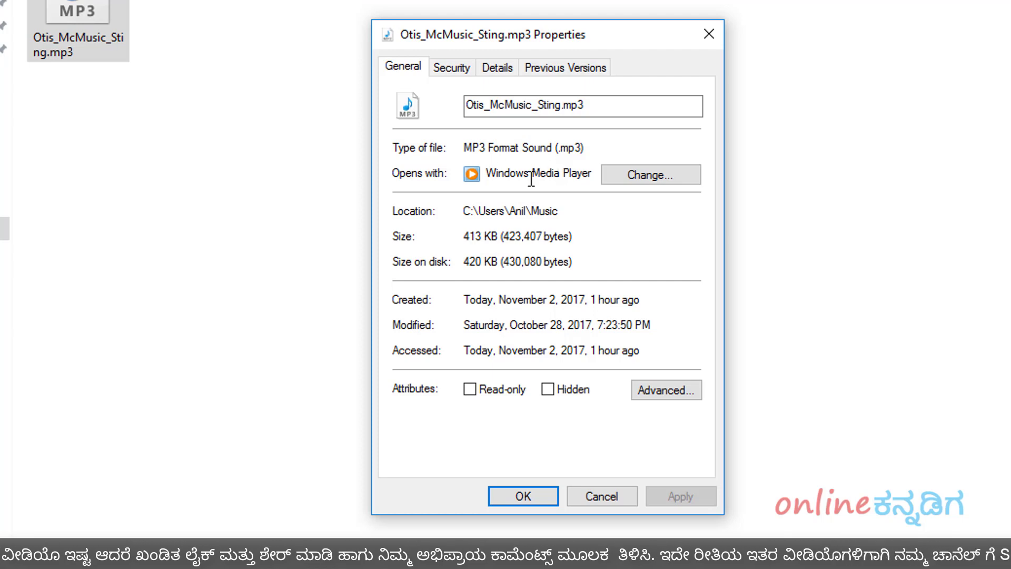
pyautogui.click(667, 181)
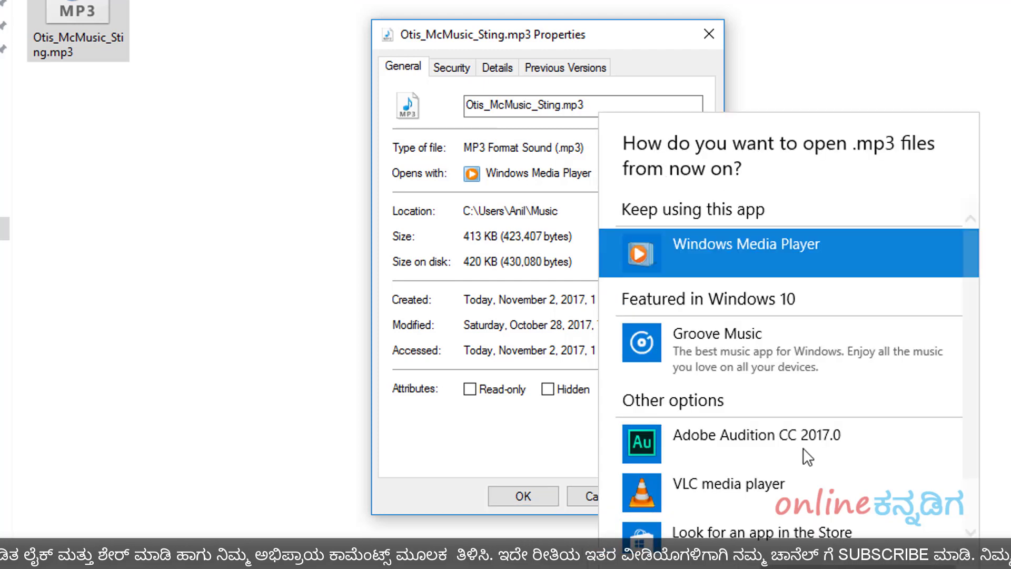
pyautogui.scroll(-1, 819, 503)
pyautogui.scroll(1, 819, 502)
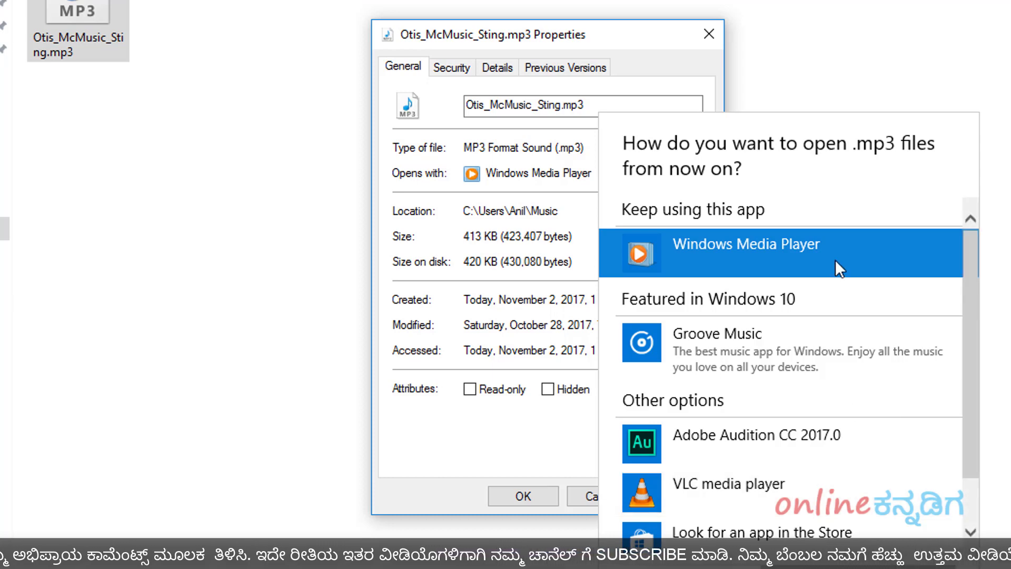
pyautogui.click(790, 253)
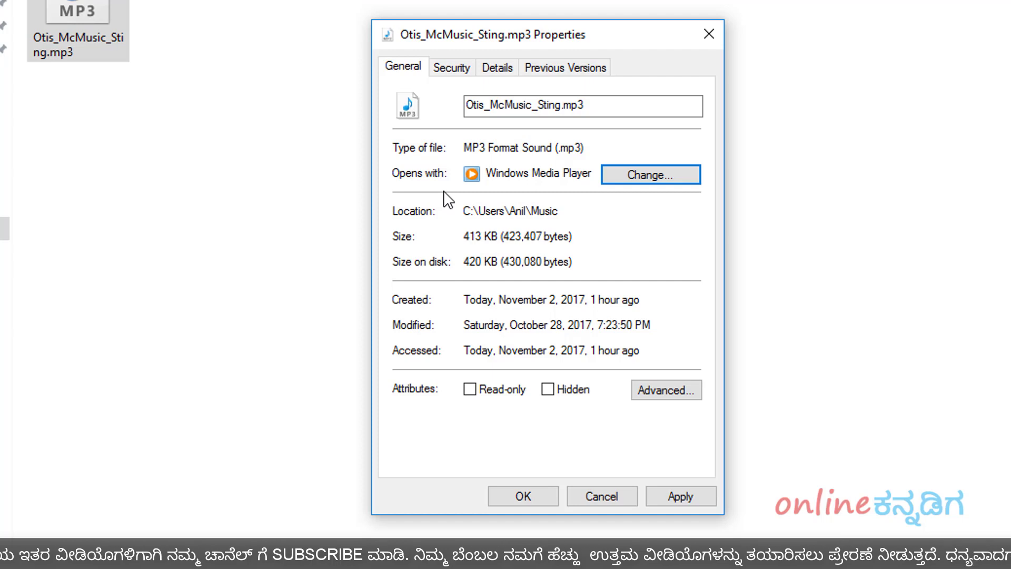
pyautogui.click(542, 499)
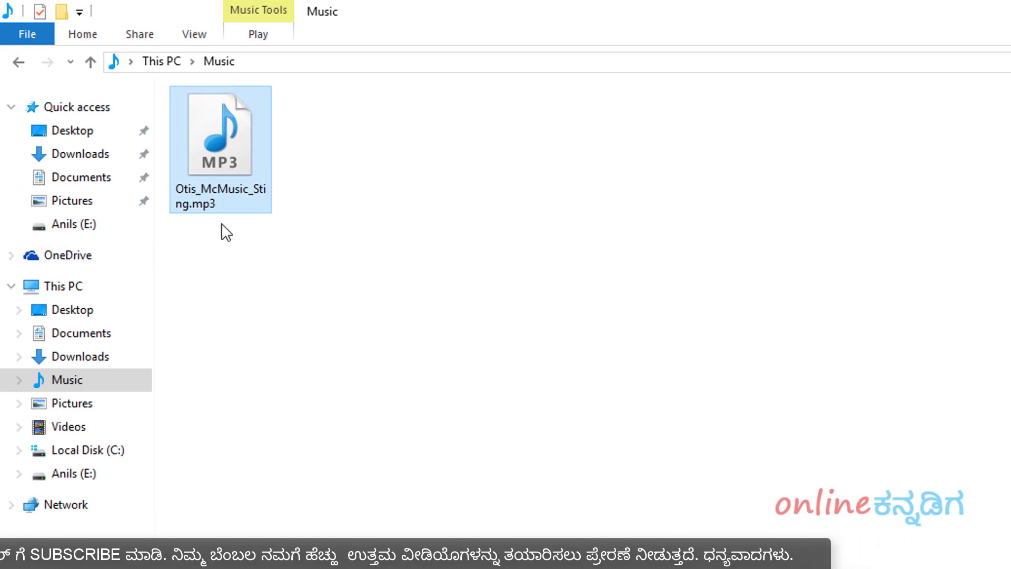
pyautogui.moveTo(251, 204)
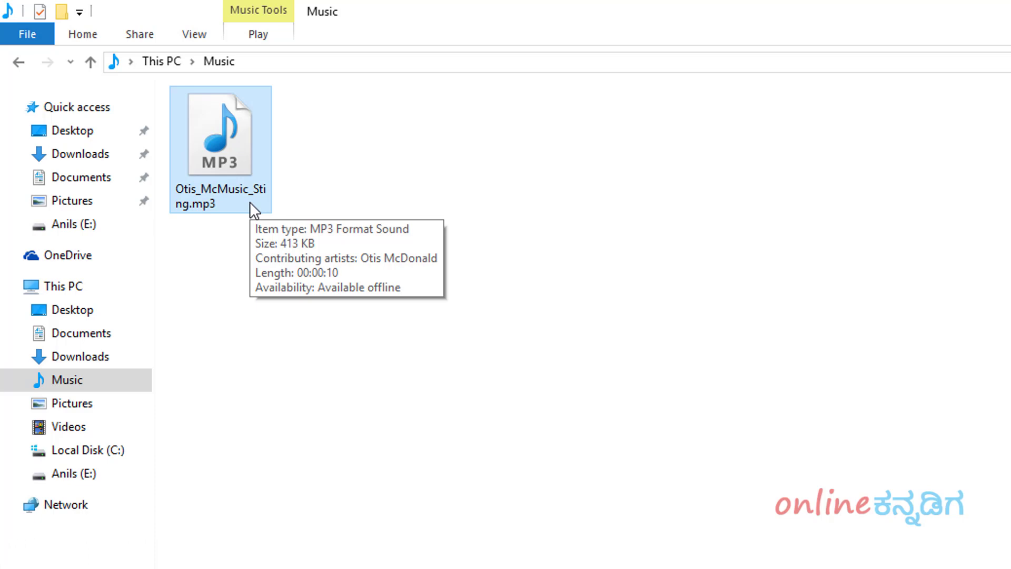
# - Create 'Otis_McMusic_Sting.mp3 - Shortcut' in Music, then shrink and move the window right
pyautogui.rightClick(239, 156)
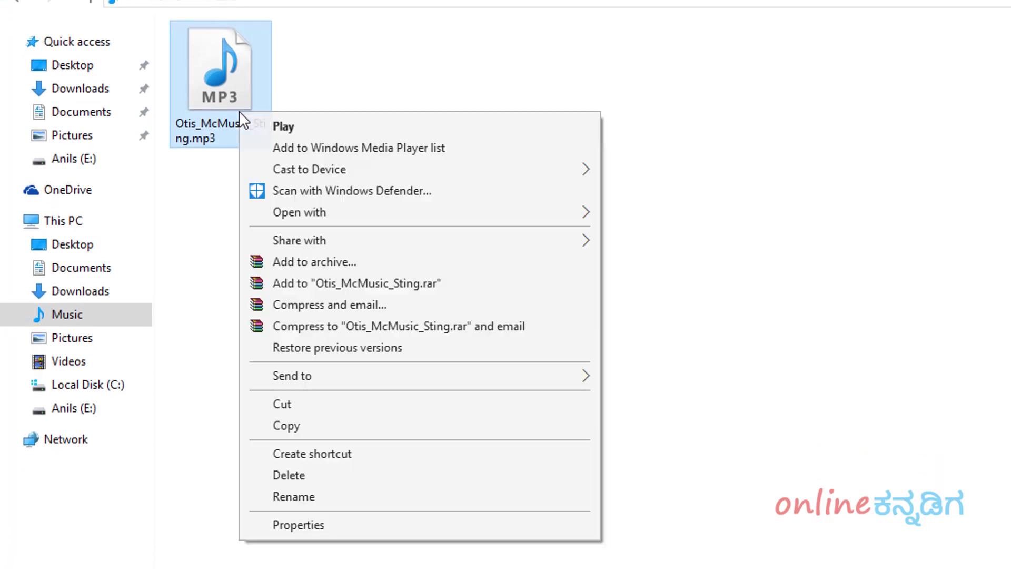
pyautogui.click(429, 457)
pyautogui.click(355, 135)
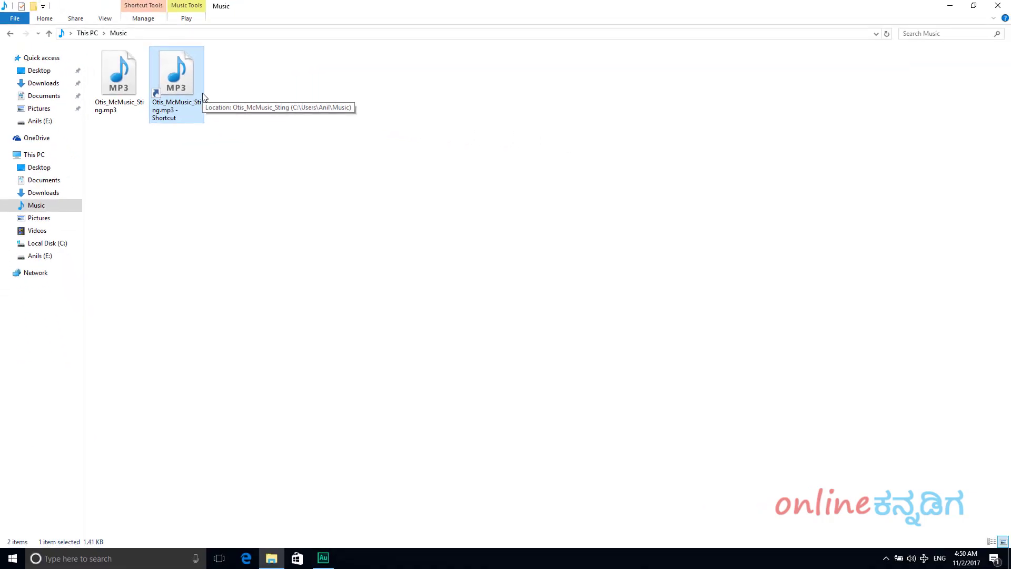
pyautogui.click(235, 79)
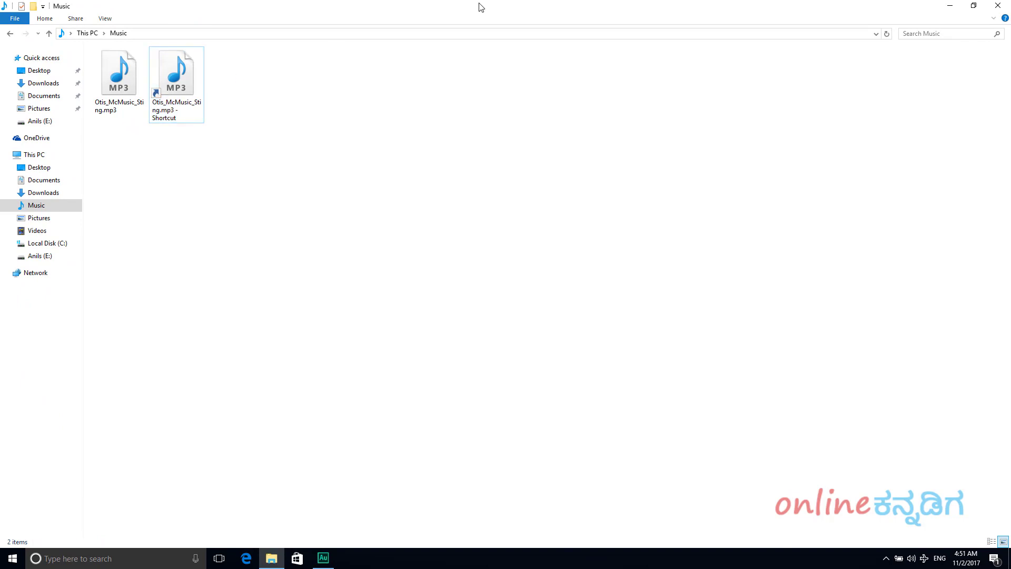
pyautogui.moveTo(481, 7); pyautogui.dragTo(706, 30)
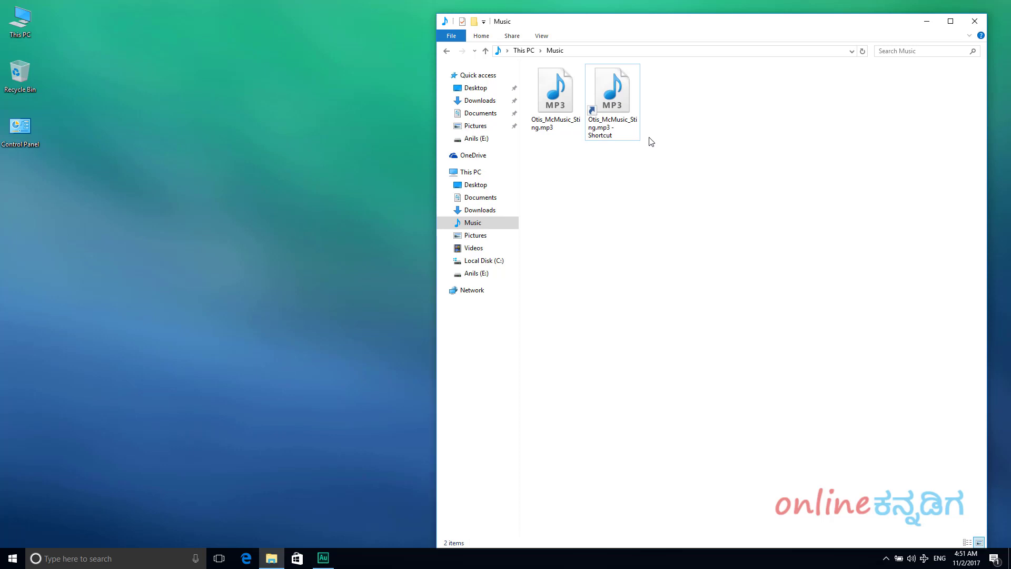
pyautogui.click(599, 134)
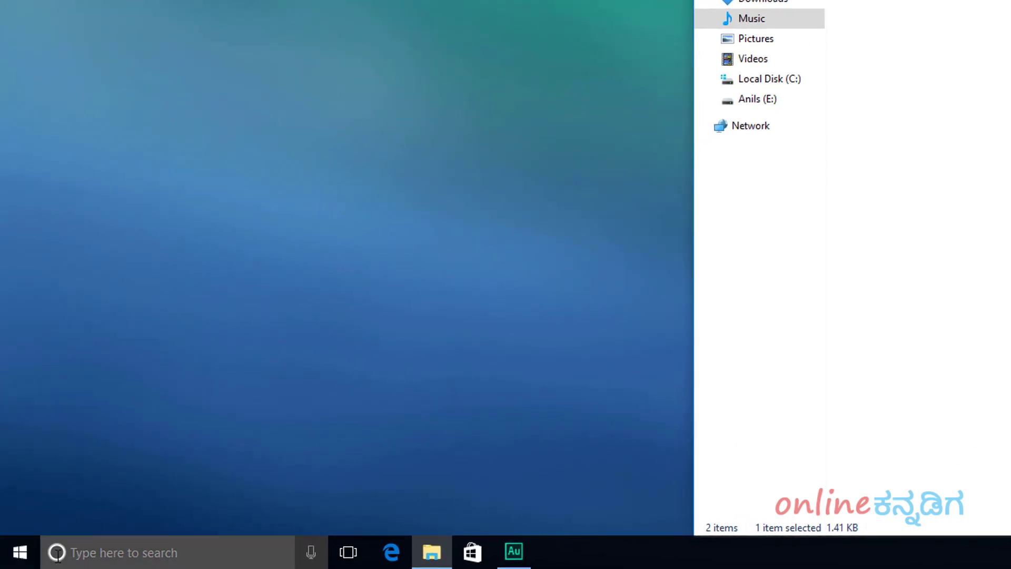
# - Launch Run from a 'run' search and execute shell:startup to open the Startup folder
pyautogui.click(143, 556)
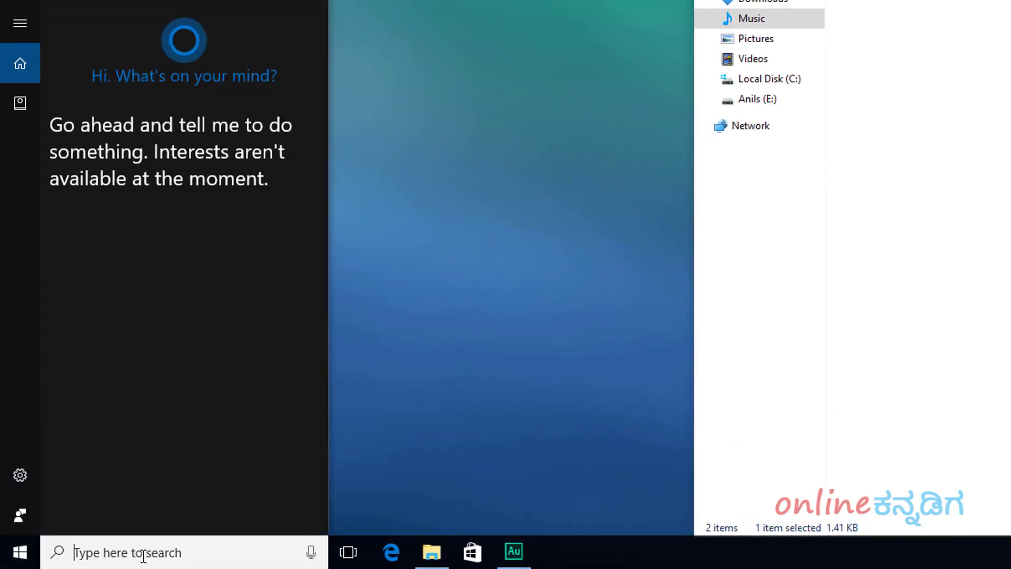
pyautogui.write('run')
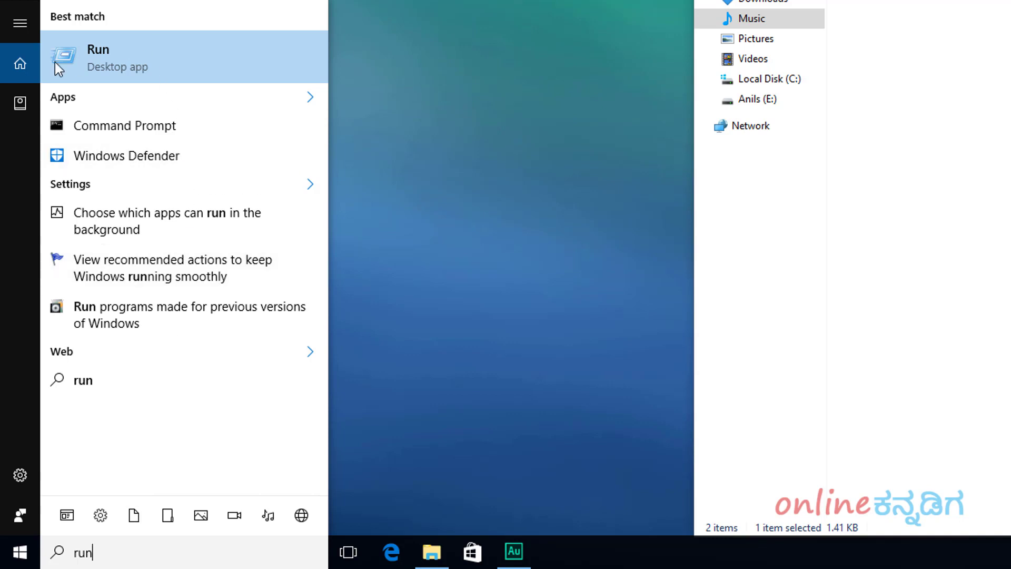
pyautogui.click(150, 59)
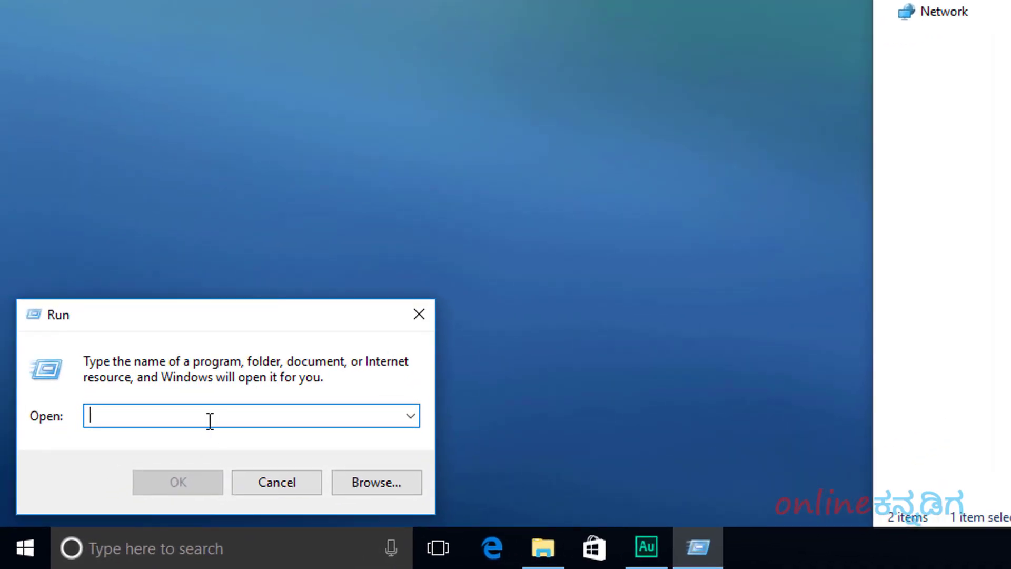
pyautogui.write('s')
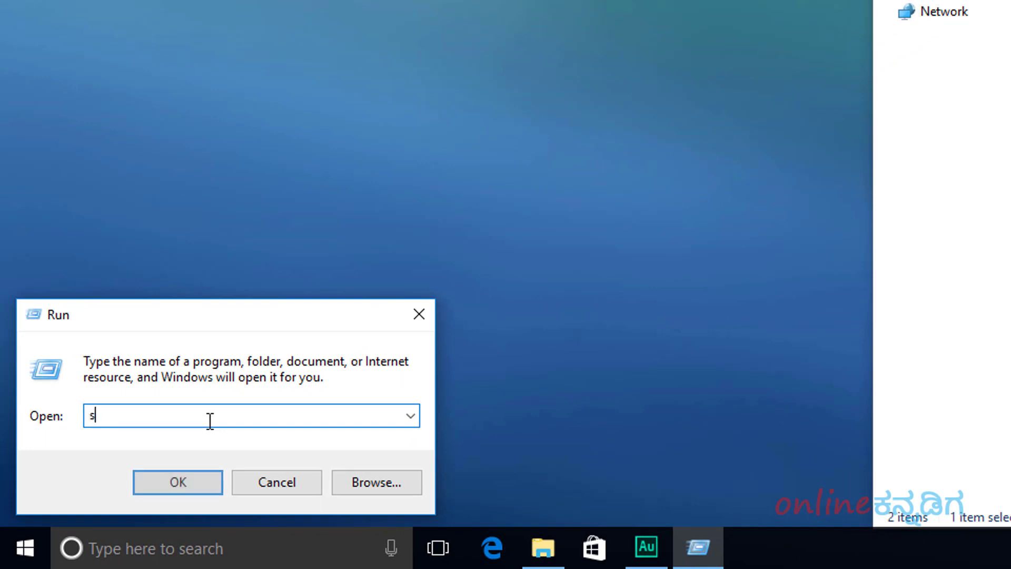
pyautogui.write('hell:startu')
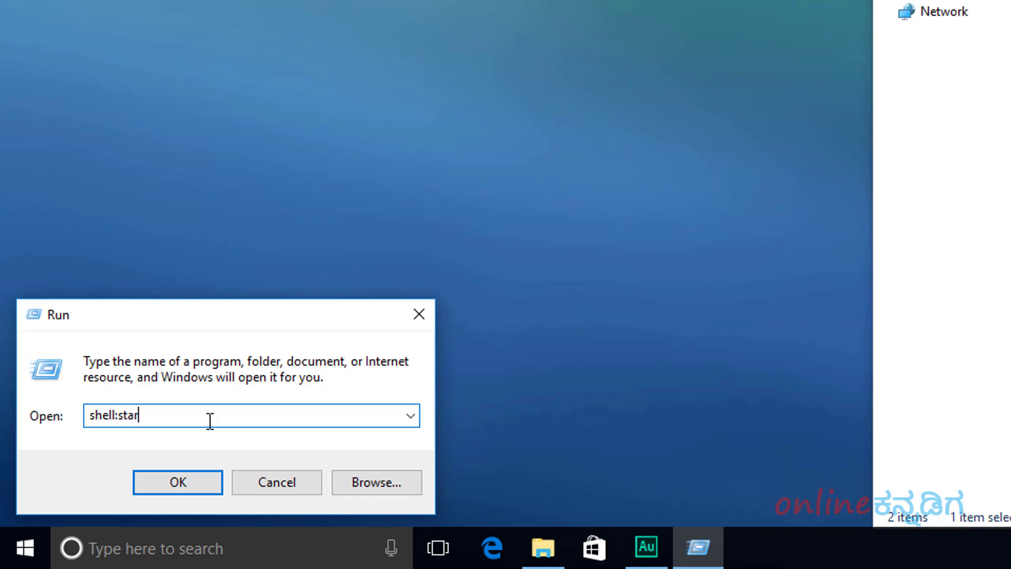
pyautogui.write('p')
pyautogui.click(185, 488)
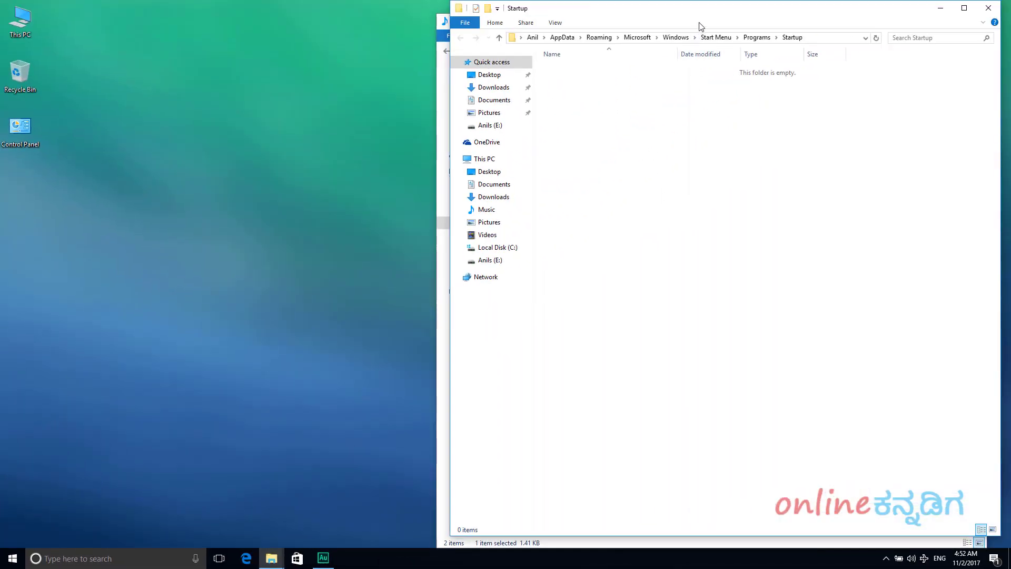
# - Place the Startup and Music windows side by side and drag the MP3 shortcut into Startup
pyautogui.moveTo(720, 18); pyautogui.dragTo(294, 21)
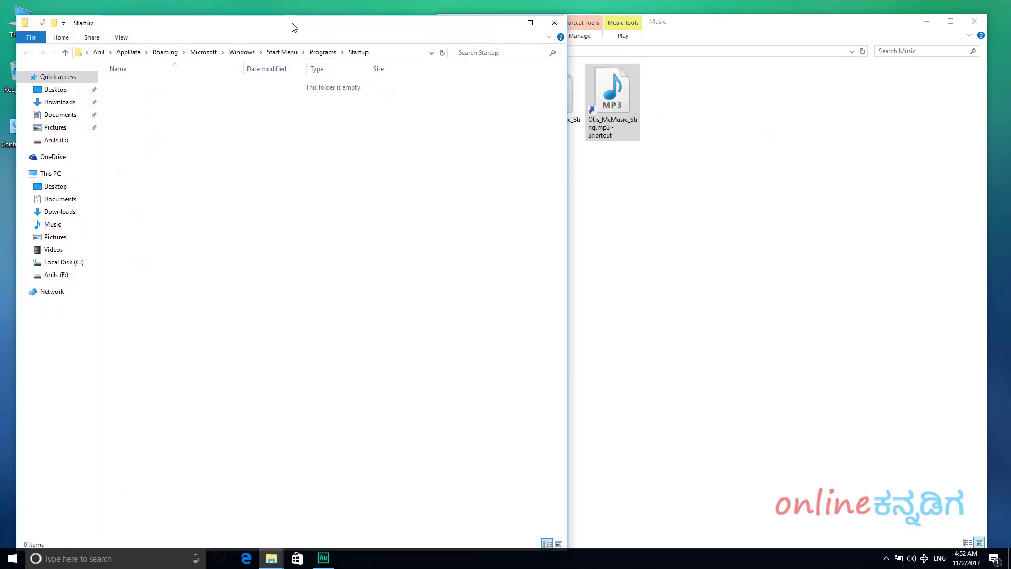
pyautogui.moveTo(567, 164); pyautogui.dragTo(517, 166)
pyautogui.click(609, 179)
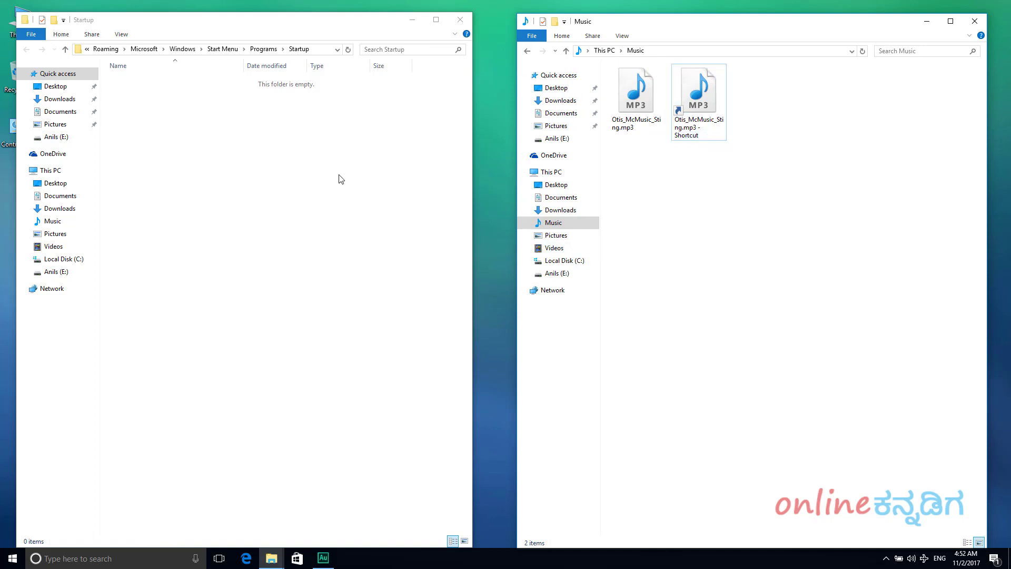
pyautogui.click(706, 105)
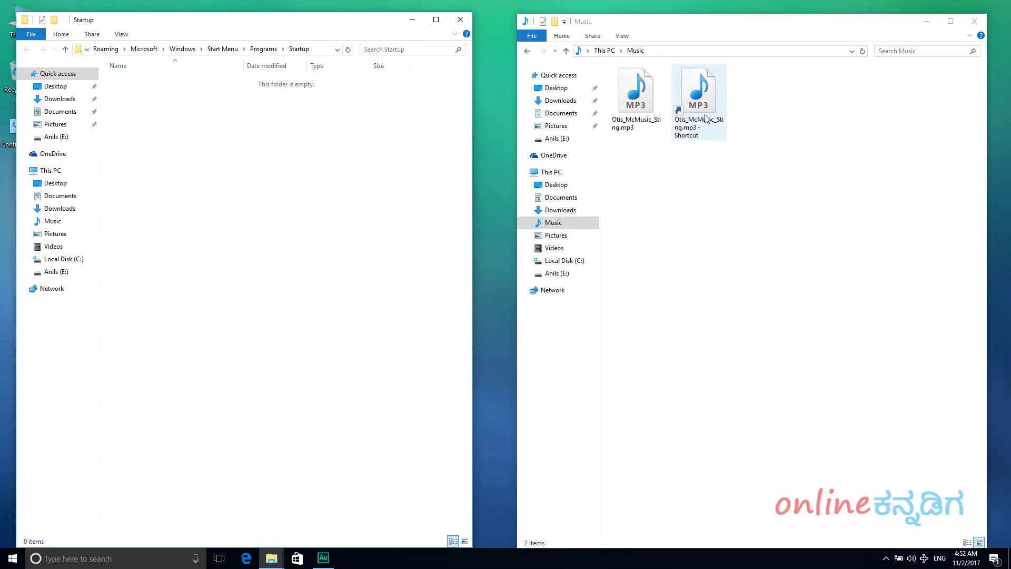
pyautogui.moveTo(696, 86); pyautogui.dragTo(244, 209)
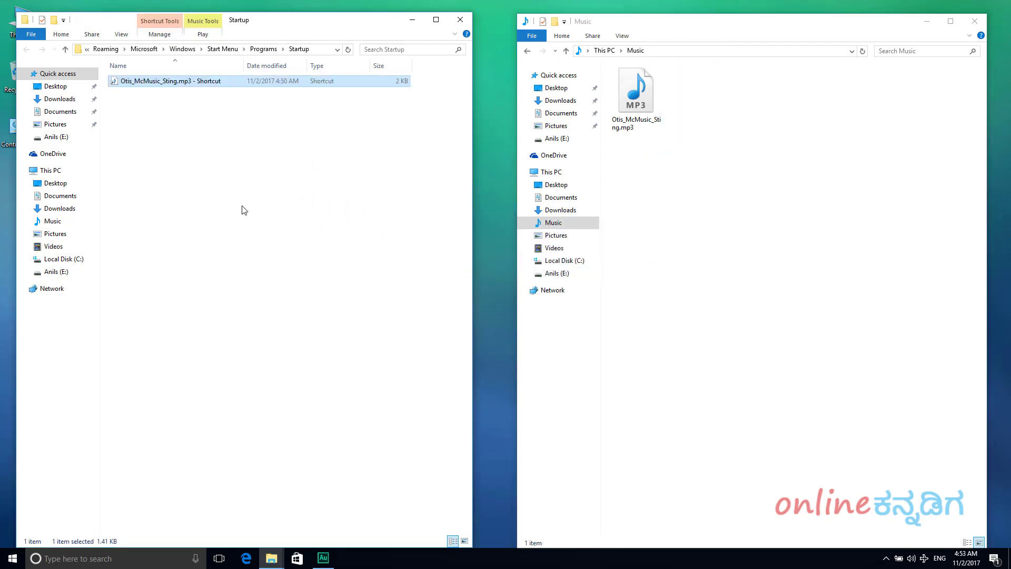
# - Close the Startup window, then the Music window, leaving the desktop visible
pyautogui.click(459, 23)
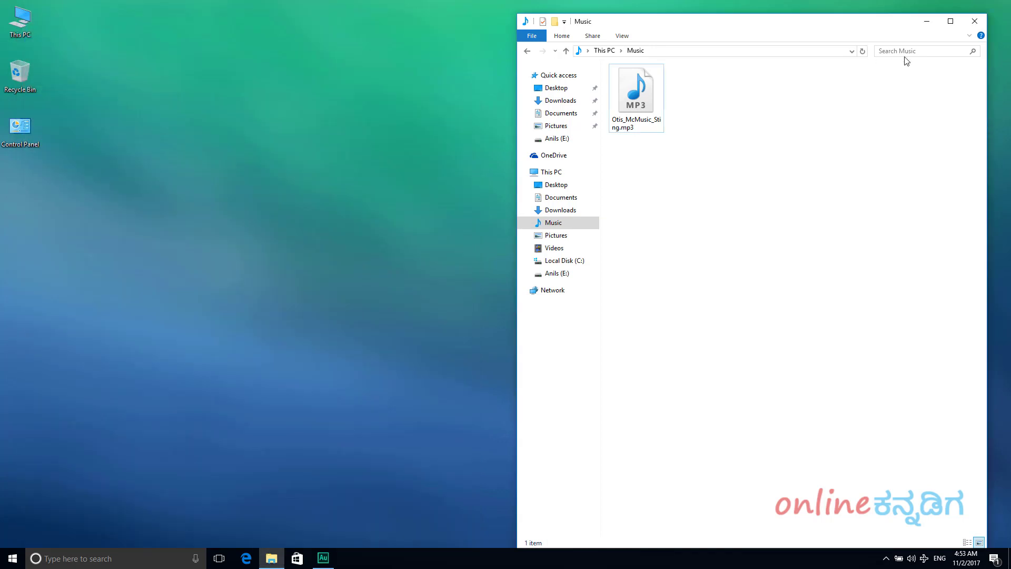
pyautogui.click(980, 27)
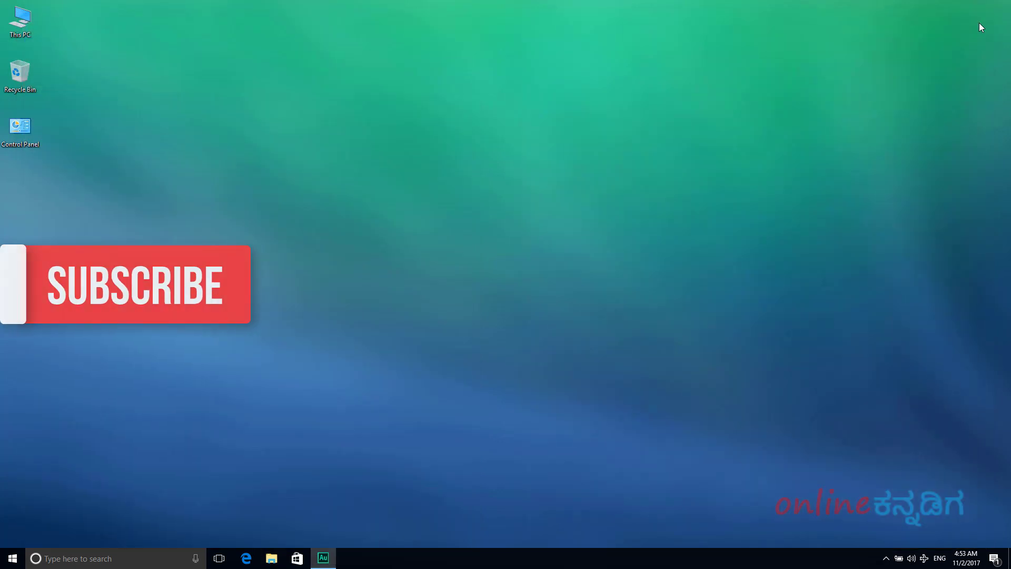